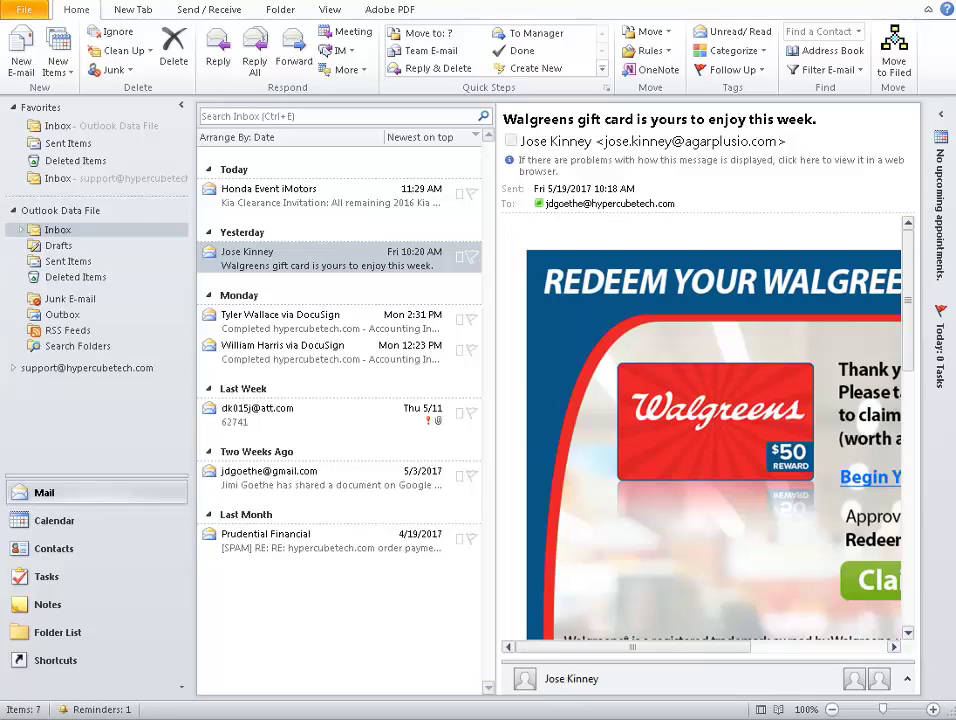
Open the Honda Event iMotors Kia clearance email and check its sender and recipient addresses
left_click(292, 195)
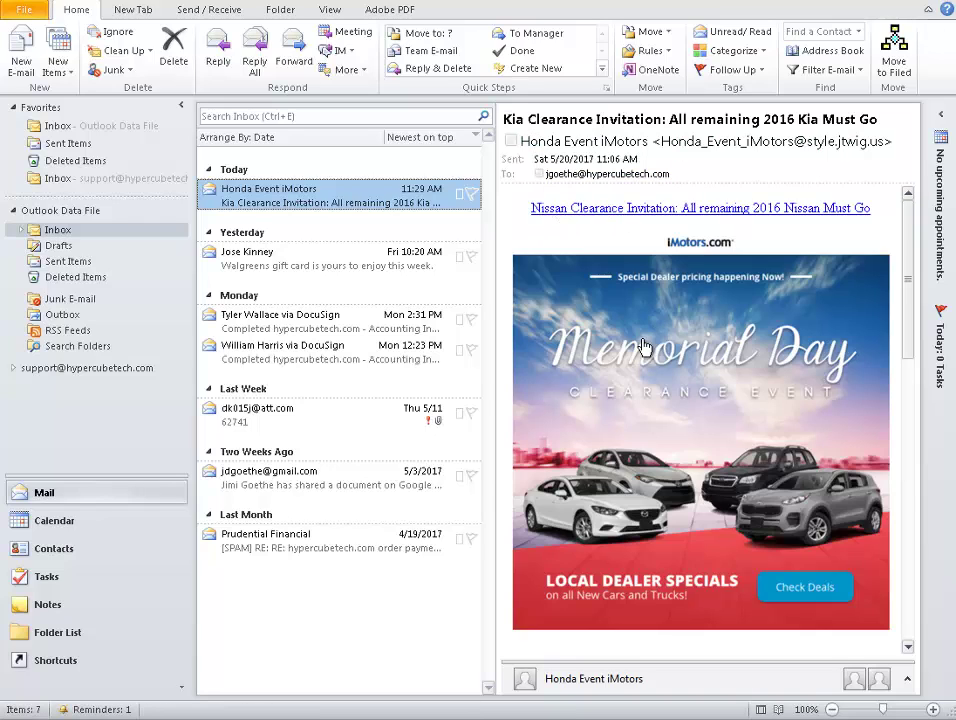
scroll(684, 420, "down", 5)
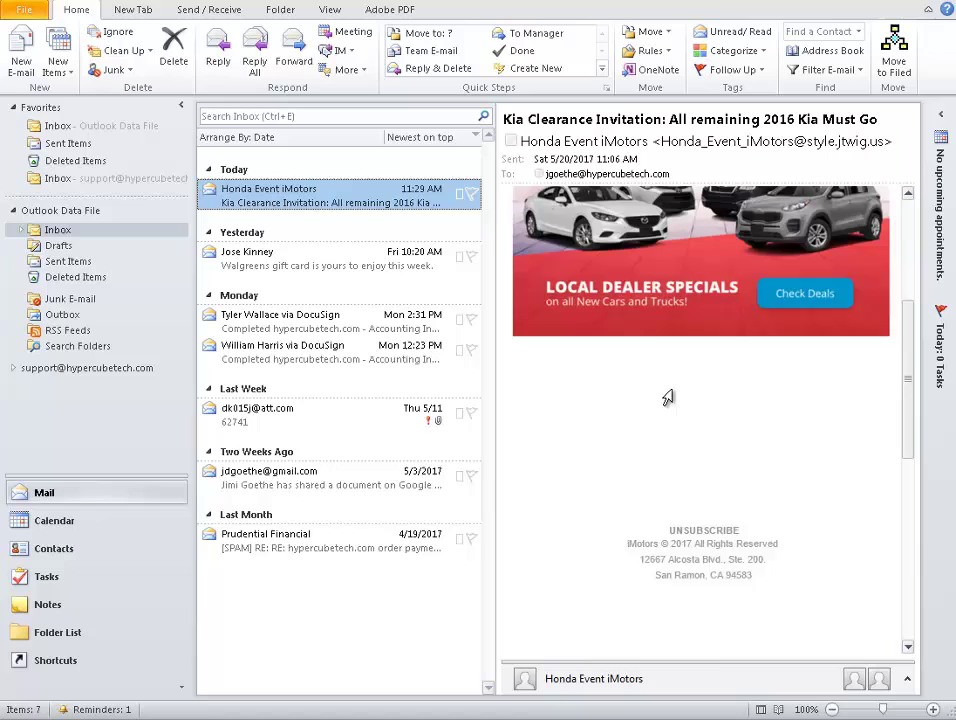
scroll(667, 398, "up", 5)
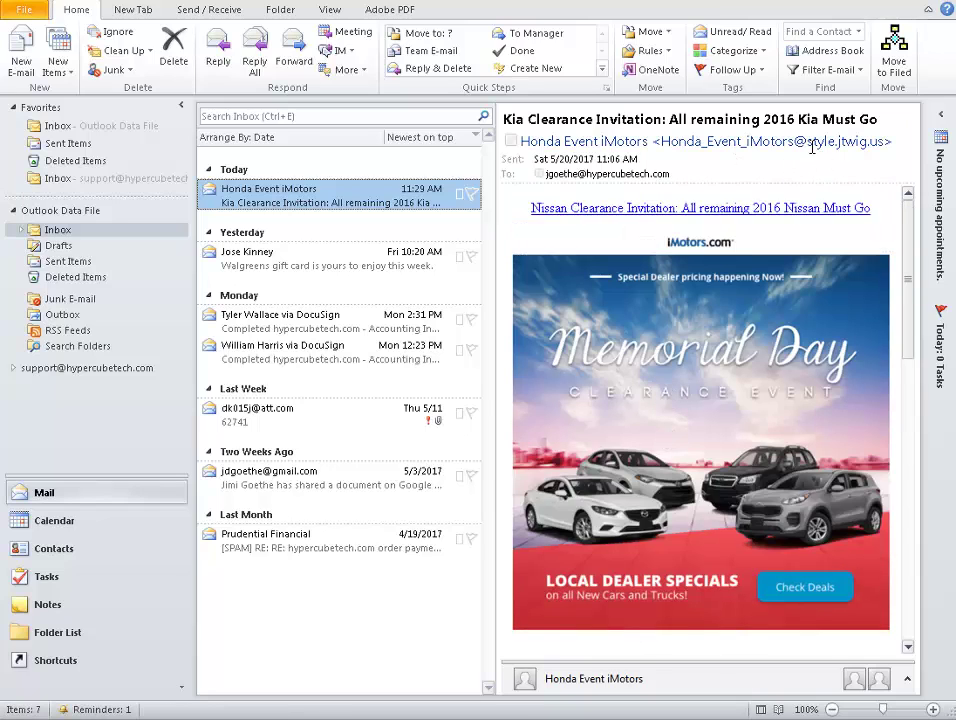
mouse_move(812, 146)
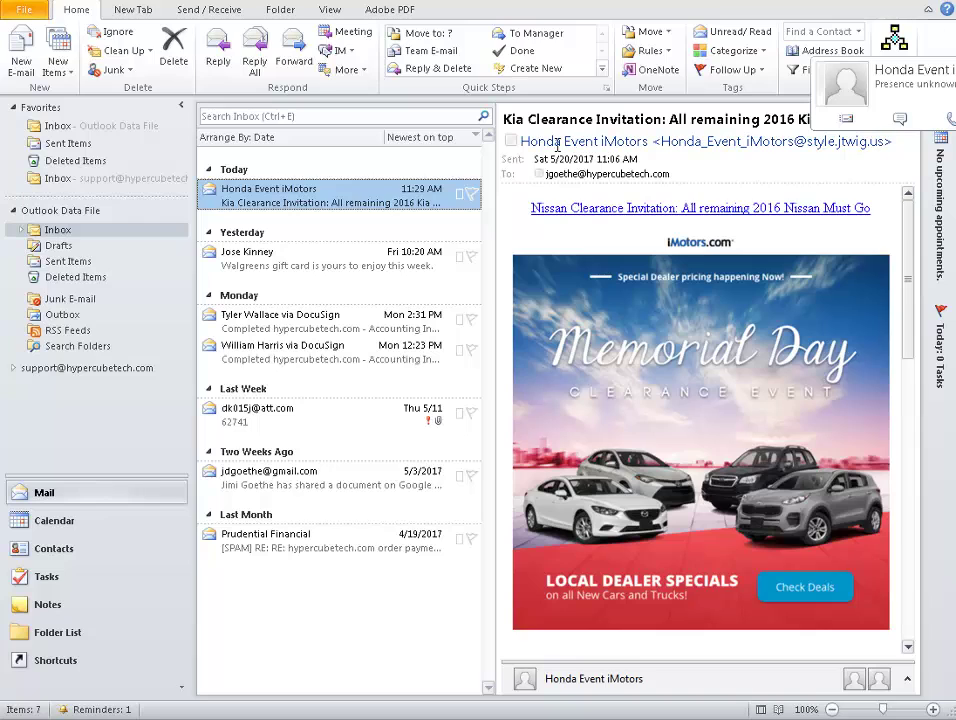
mouse_move(660, 175)
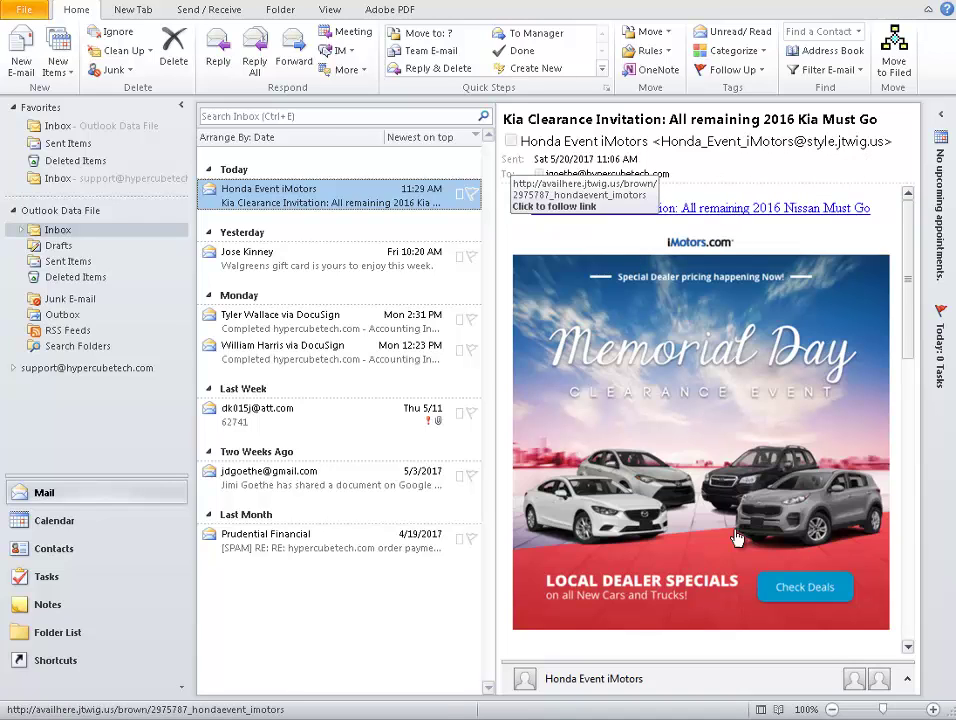
Delete the Honda Event iMotors email, then inspect the Walgreens gift card message's image link
left_click(174, 76)
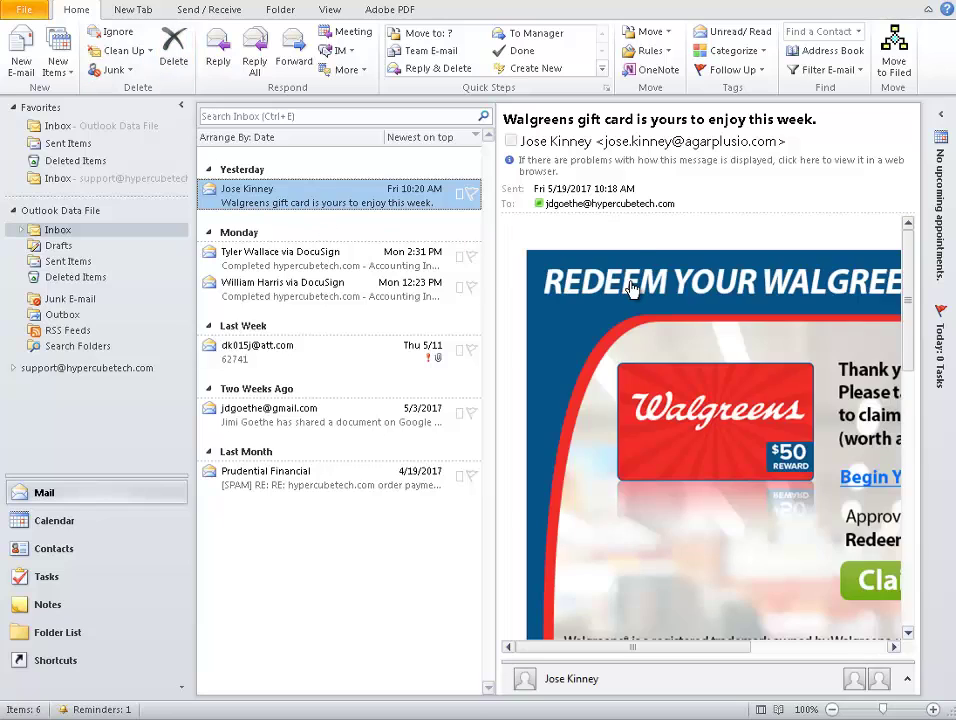
left_click_drag(685, 650, 716, 645)
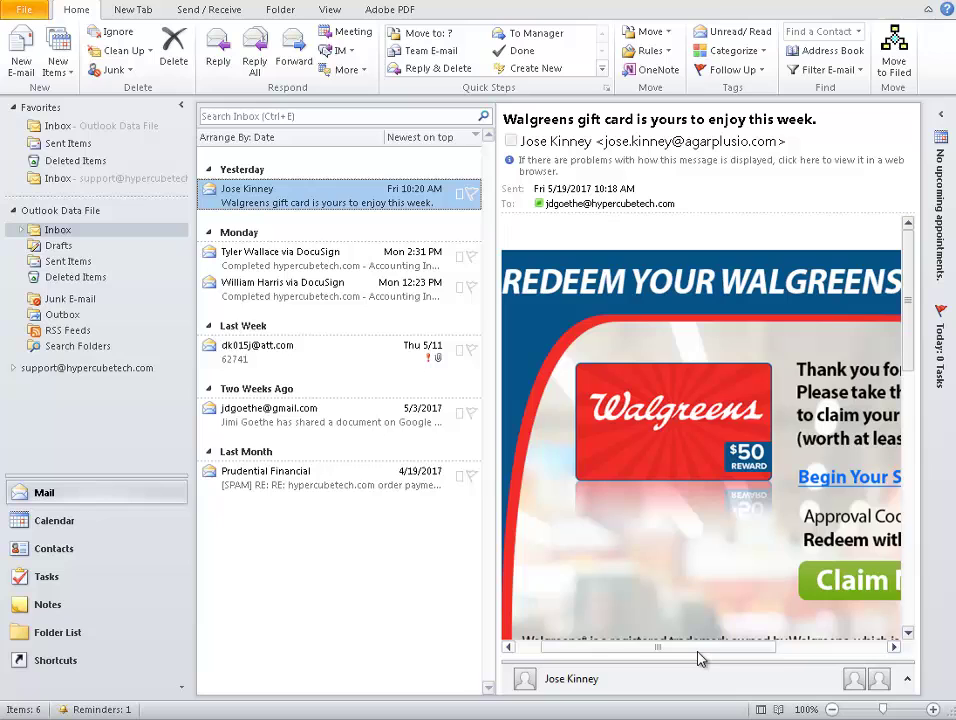
left_click_drag(699, 659, 677, 658)
scroll(674, 593, "down", 10)
scroll(674, 593, "down", 3)
scroll(674, 593, "up", 12)
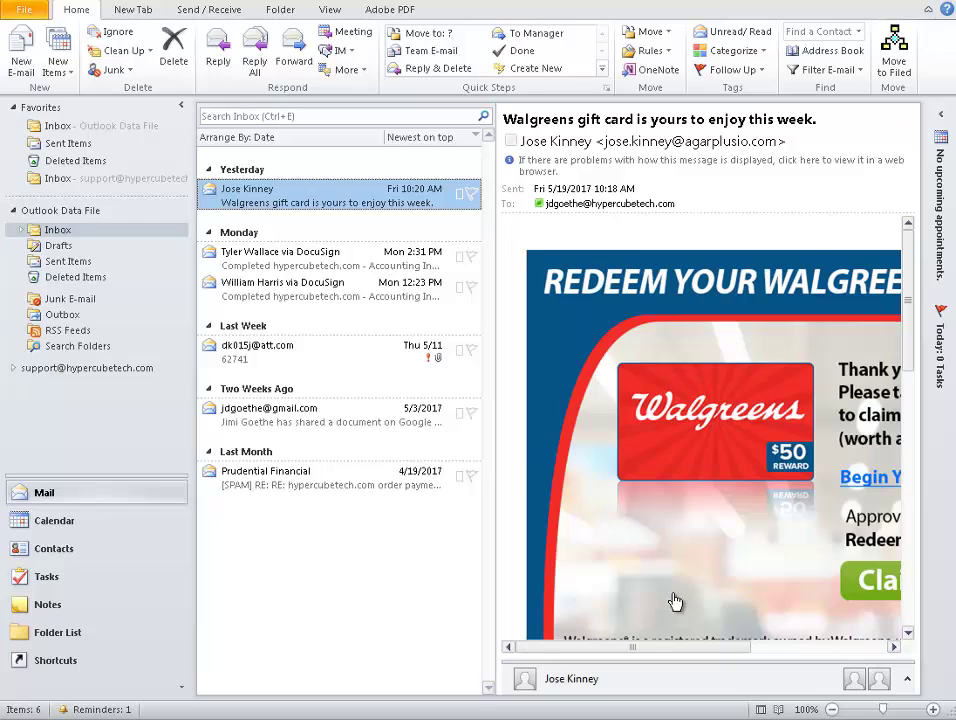
mouse_move(800, 497)
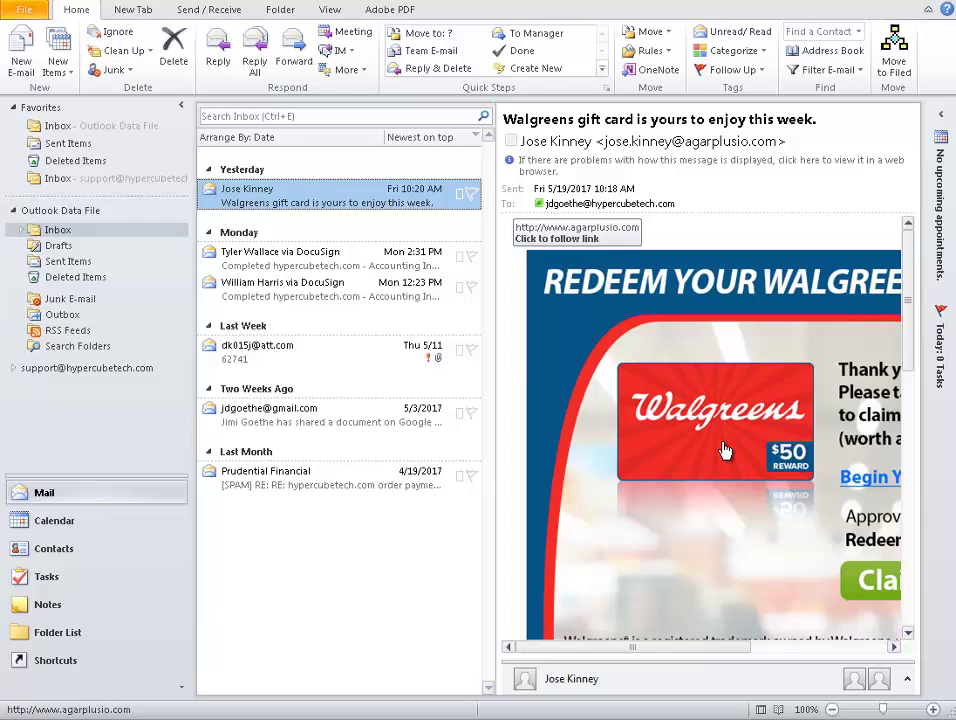
Delete the Walgreens gift card email and scroll through the DocuSign invoice message
left_click(173, 67)
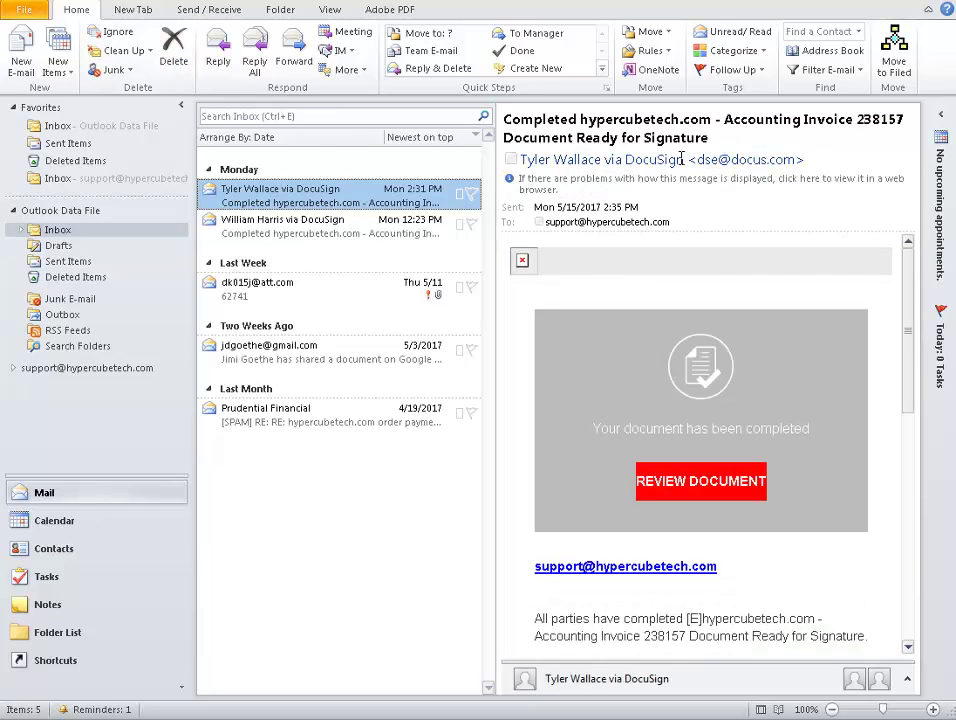
scroll(665, 637, "down", 10)
scroll(668, 423, "up", 3)
scroll(647, 357, "up", 5)
Try viewing the DocuSign message in a browser, cancel the security warning, and inspect its header
left_click(662, 181)
left_click(683, 202)
left_click(515, 407)
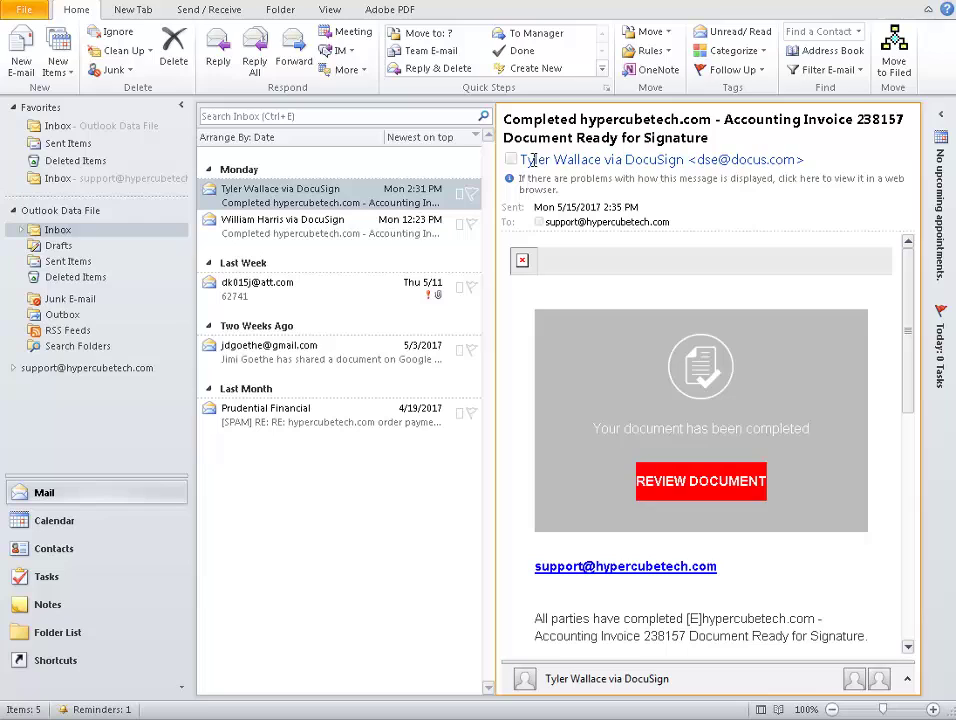
mouse_move(603, 163)
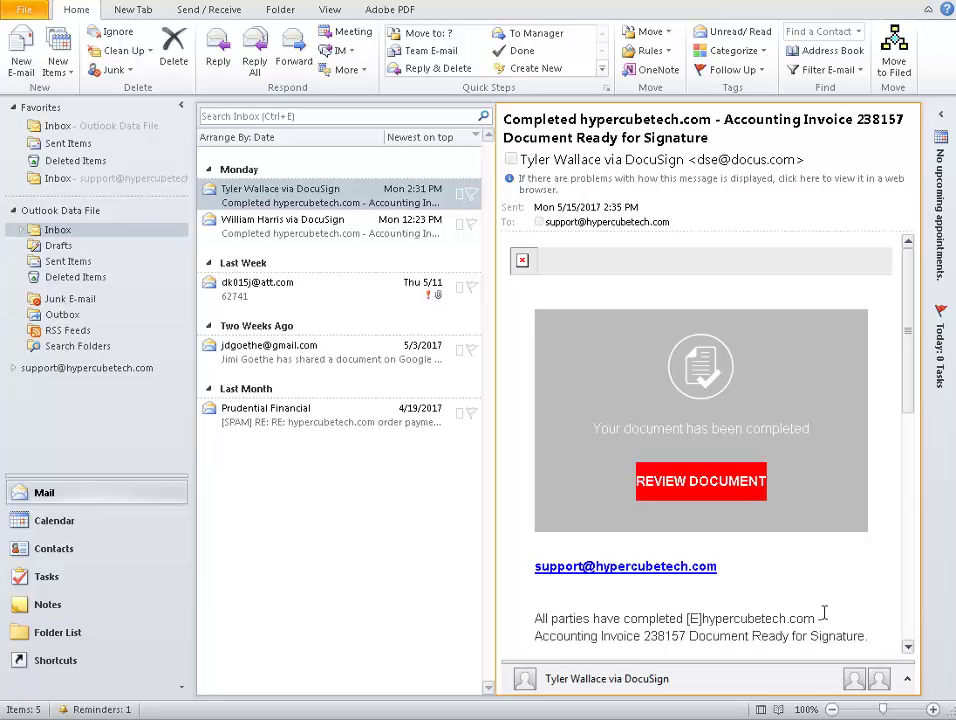
mouse_move(558, 155)
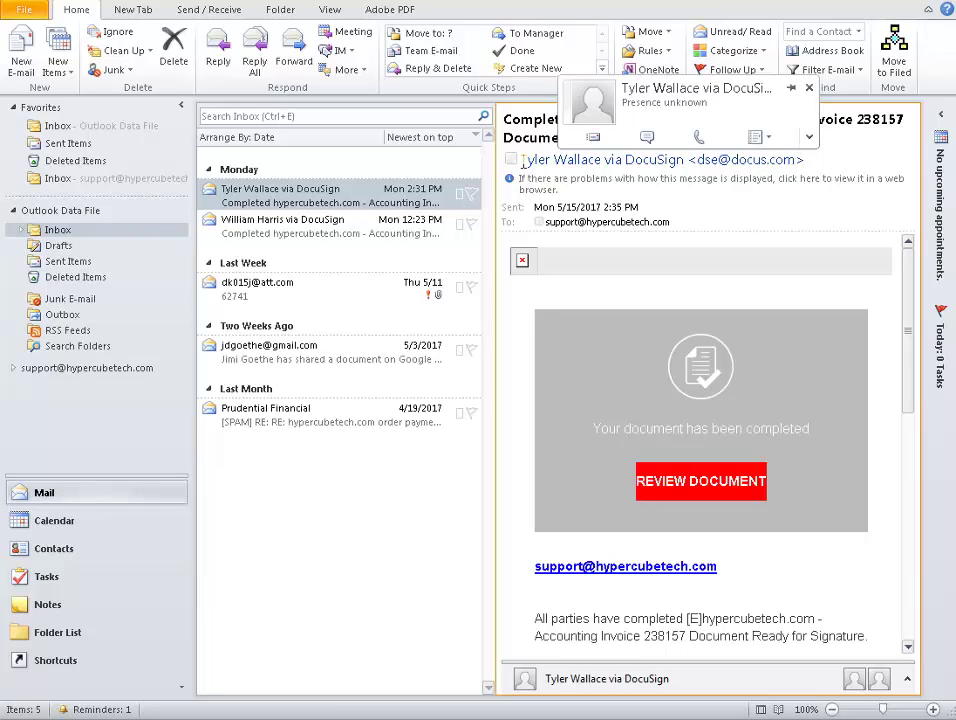
left_click(768, 163)
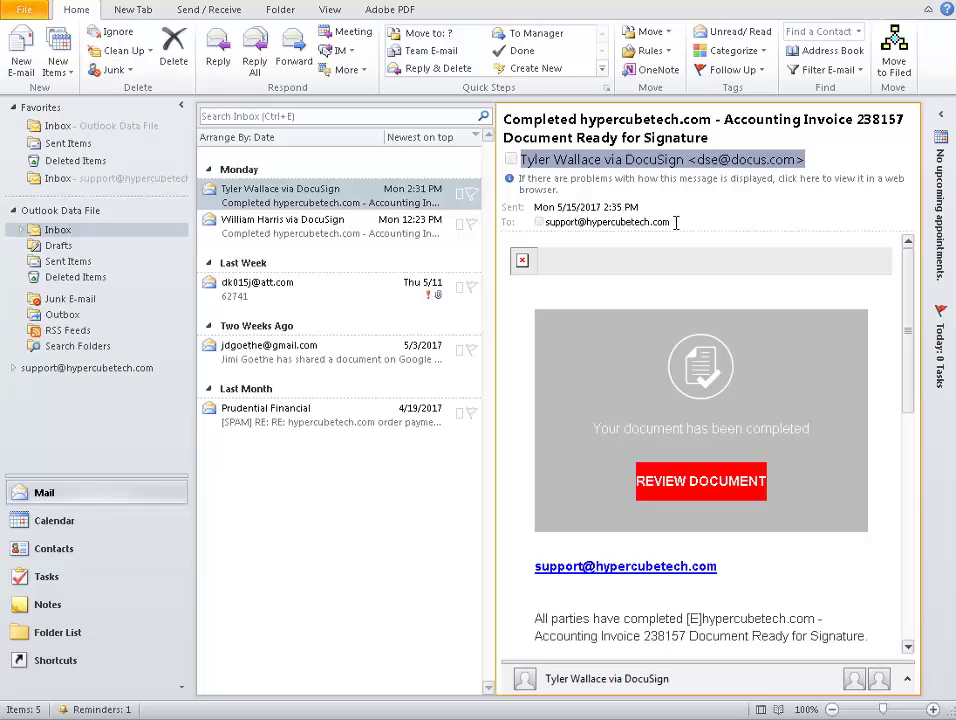
scroll(698, 278, "down", 3)
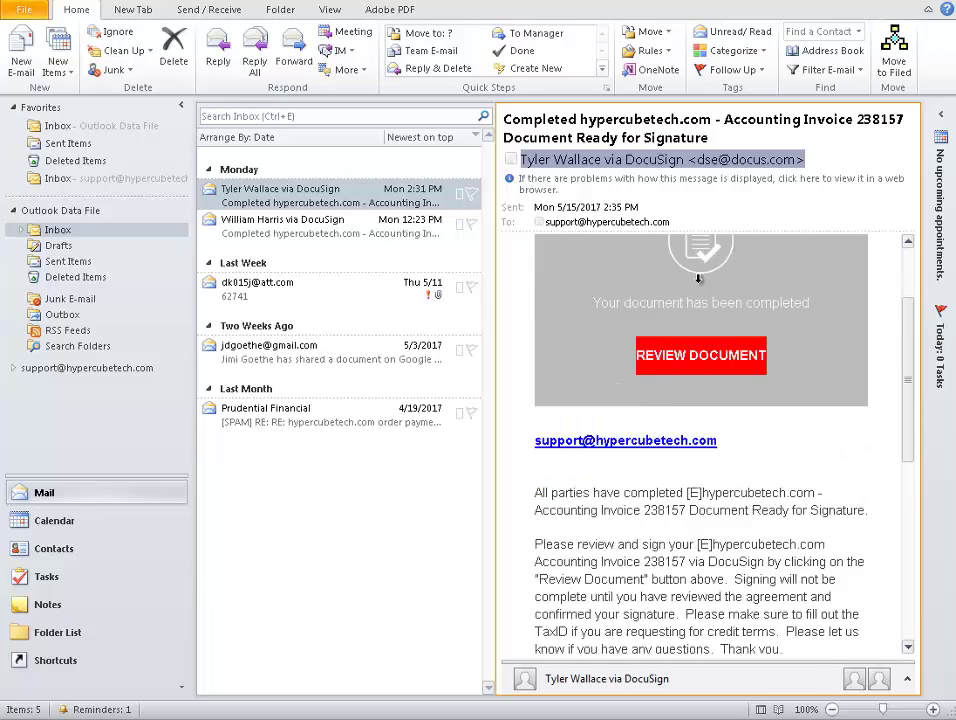
scroll(698, 278, "up", 3)
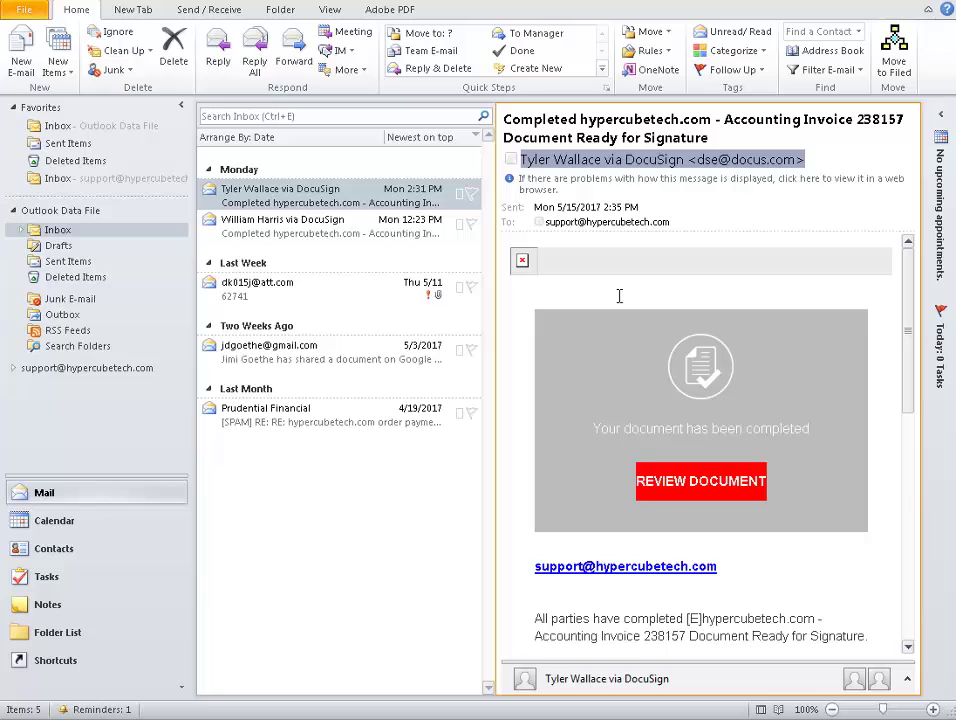
scroll(619, 296, "down", 2)
scroll(619, 296, "up", 2)
scroll(667, 292, "down", 2)
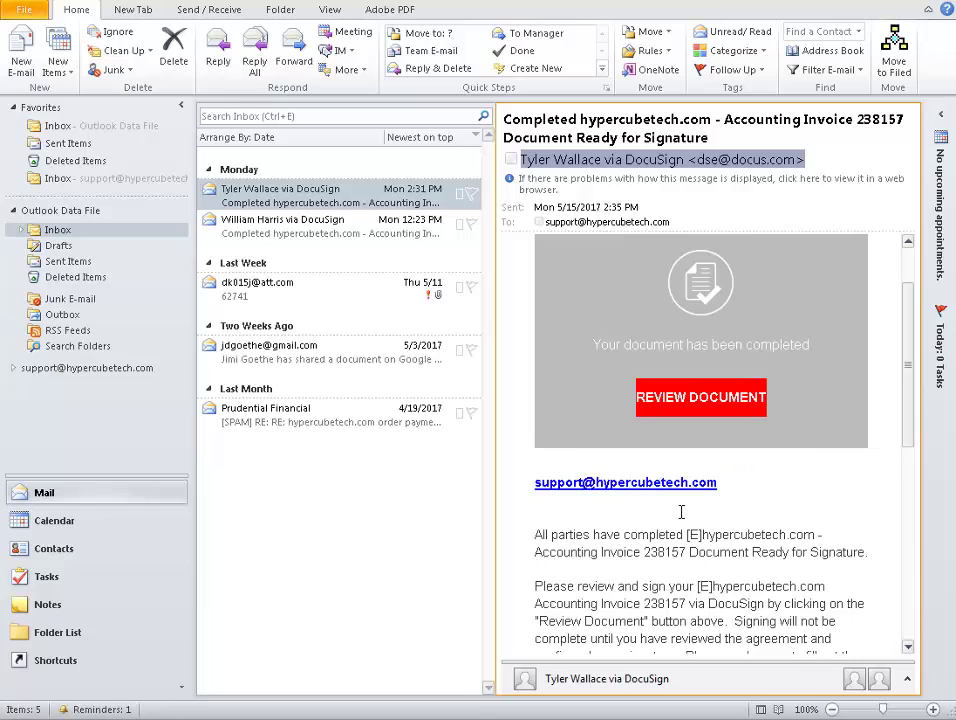
scroll(684, 510, "down", 4)
scroll(684, 510, "up", 4)
Check the DocuSign invoice 238157 email's REVIEW DOCUMENT link, then delete the email
mouse_move(689, 410)
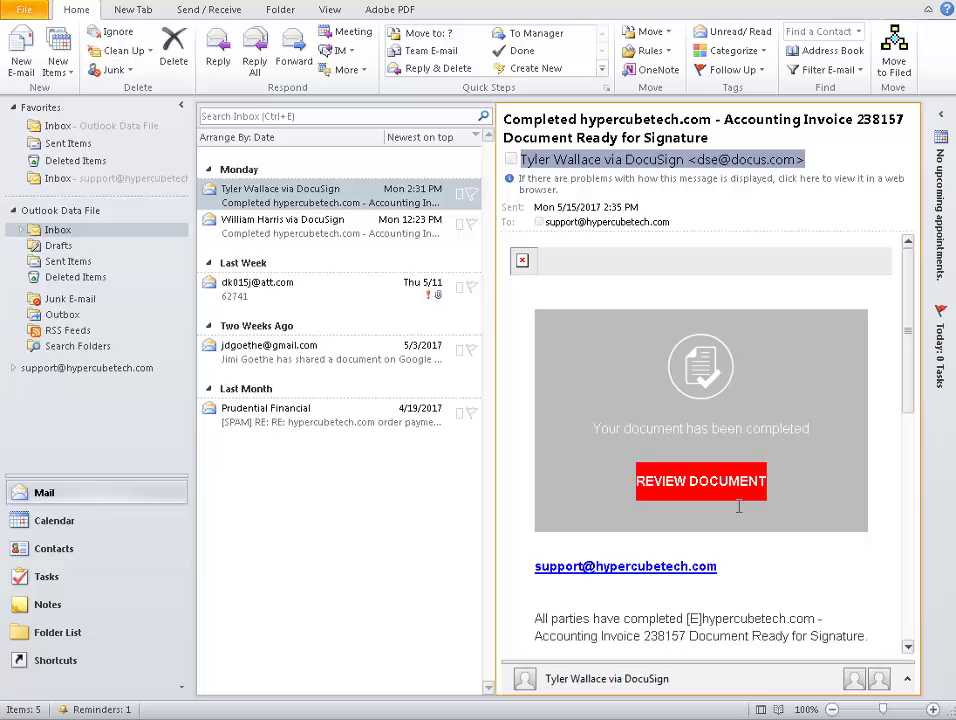
scroll(700, 460, "down", 3)
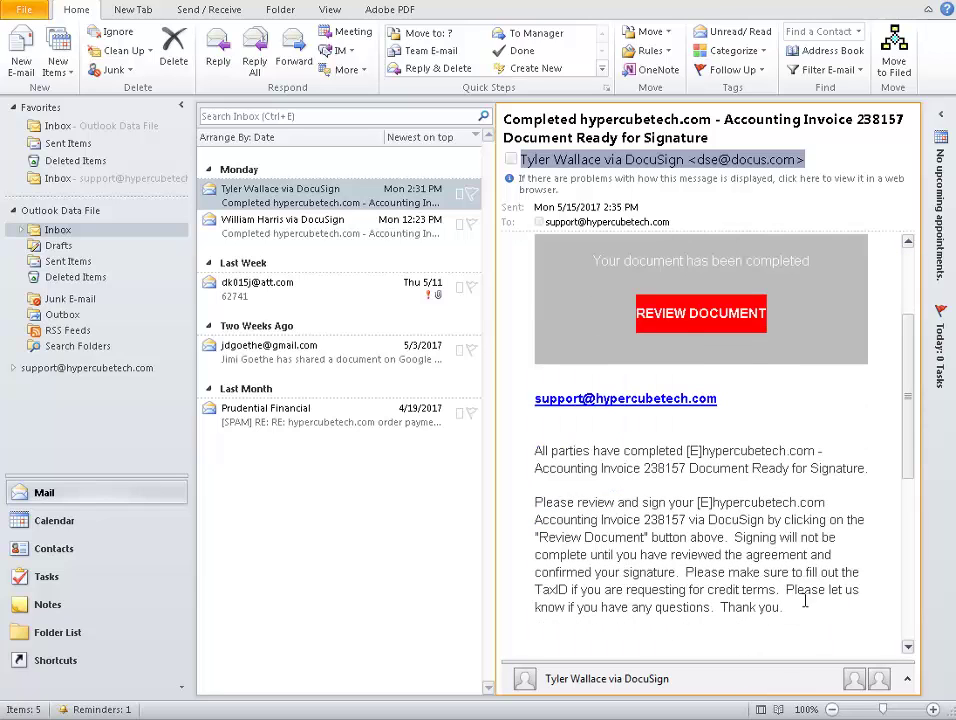
scroll(600, 448, "up", 3)
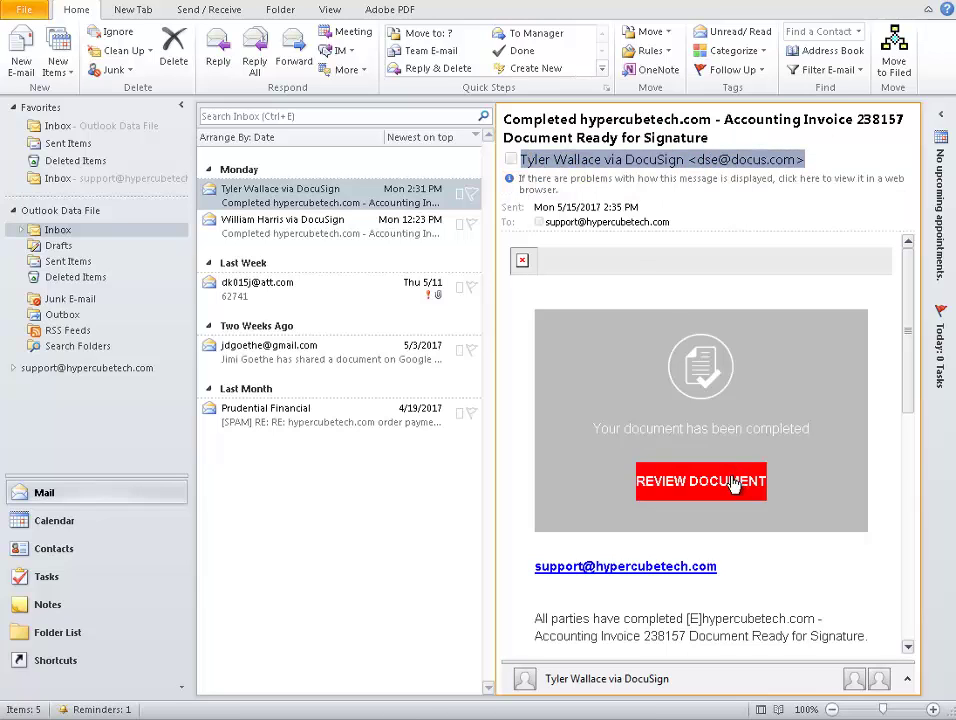
mouse_move(735, 485)
scroll(632, 384, "down", 3)
scroll(640, 558, "up", 3)
left_click(172, 52)
mouse_move(575, 160)
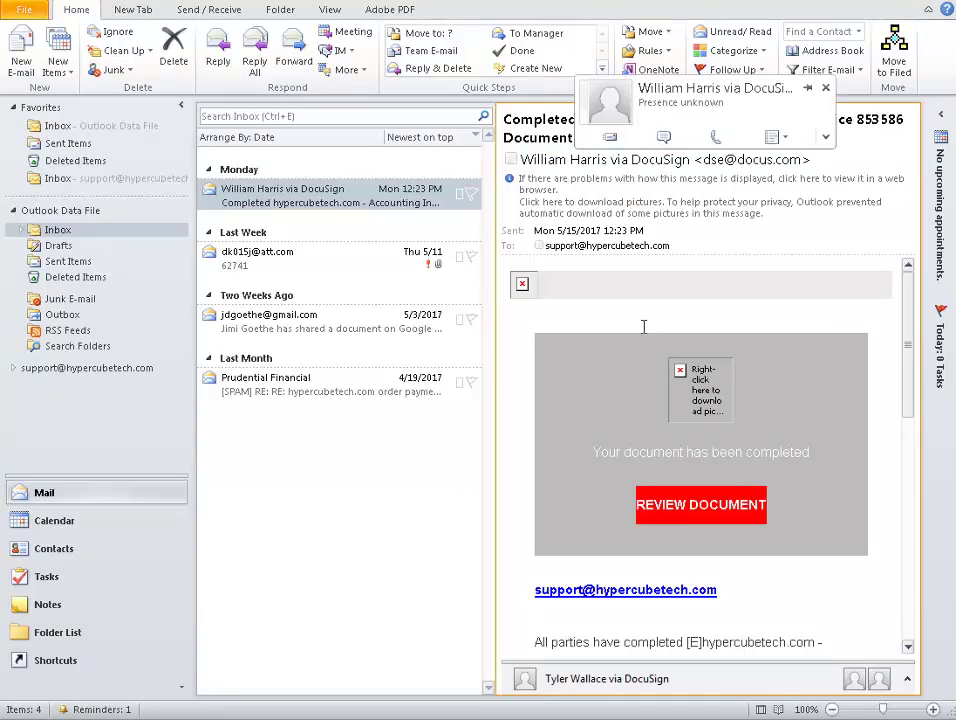
scroll(742, 314, "down", 10)
scroll(767, 440, "down", 2)
scroll(800, 482, "up", 1)
key("ctrl+a")
scroll(686, 500, "up", 10)
left_click(832, 322)
mouse_move(704, 513)
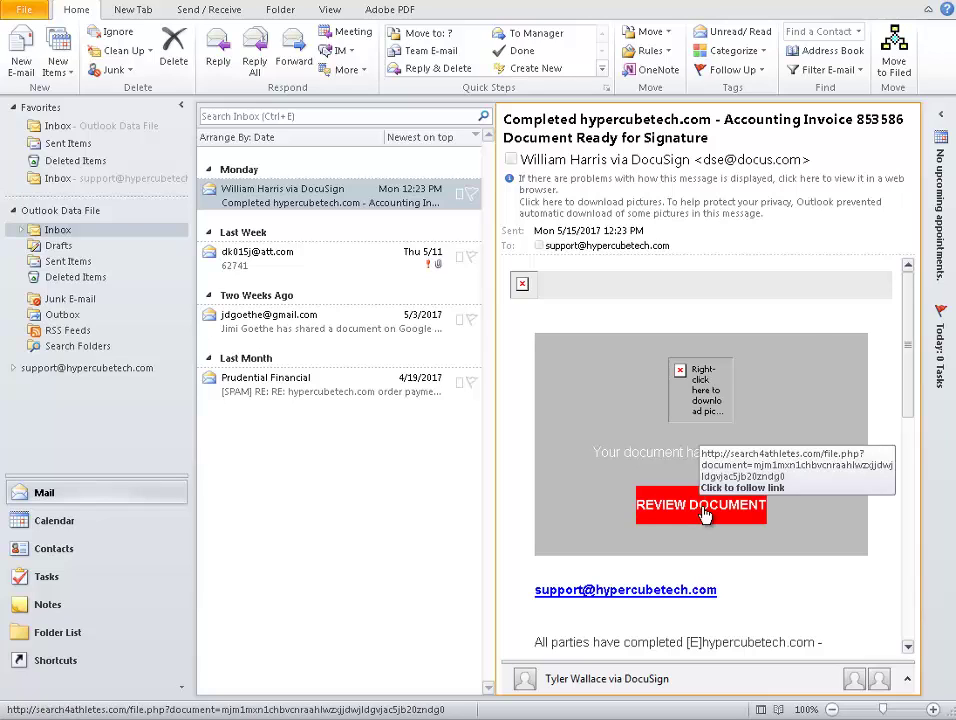
Delete the DocuSign invoice 853586 email and inspect the next email's 7258856.zip attachment and To address
left_click(176, 76)
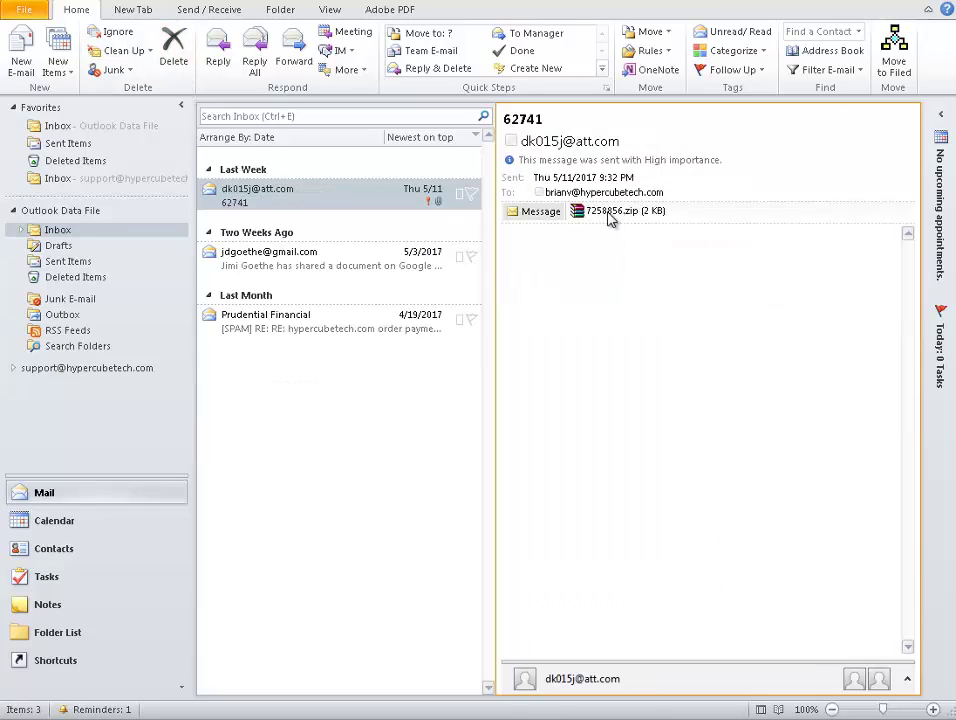
mouse_move(610, 219)
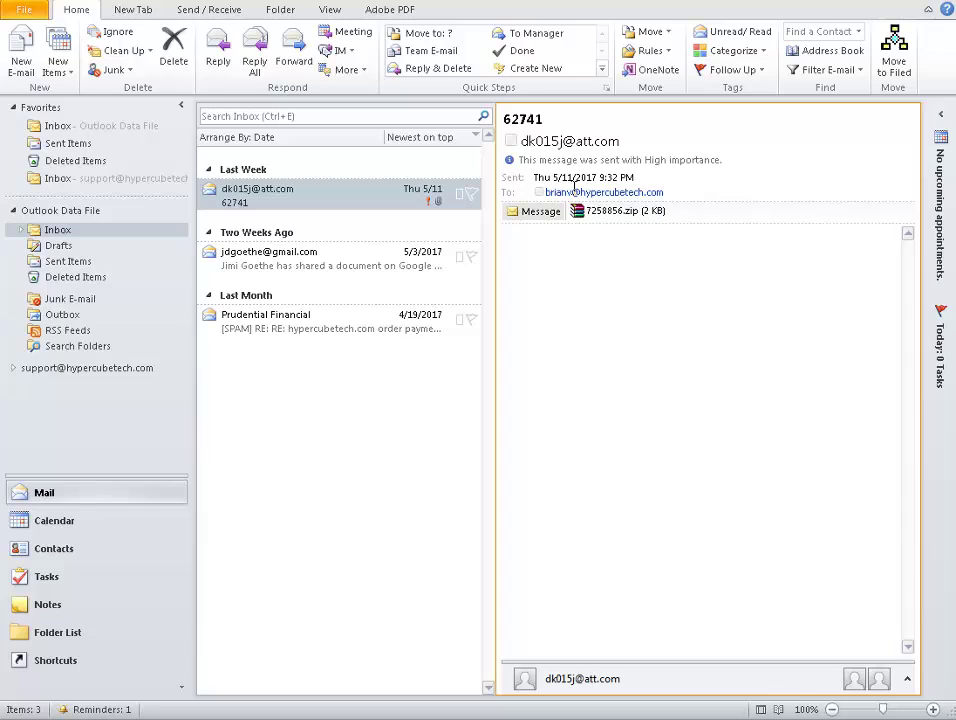
mouse_move(564, 196)
mouse_move(659, 190)
Delete the zip-attachment email, then check the Google Docs email's Open in Docs link and delete it
left_click(180, 55)
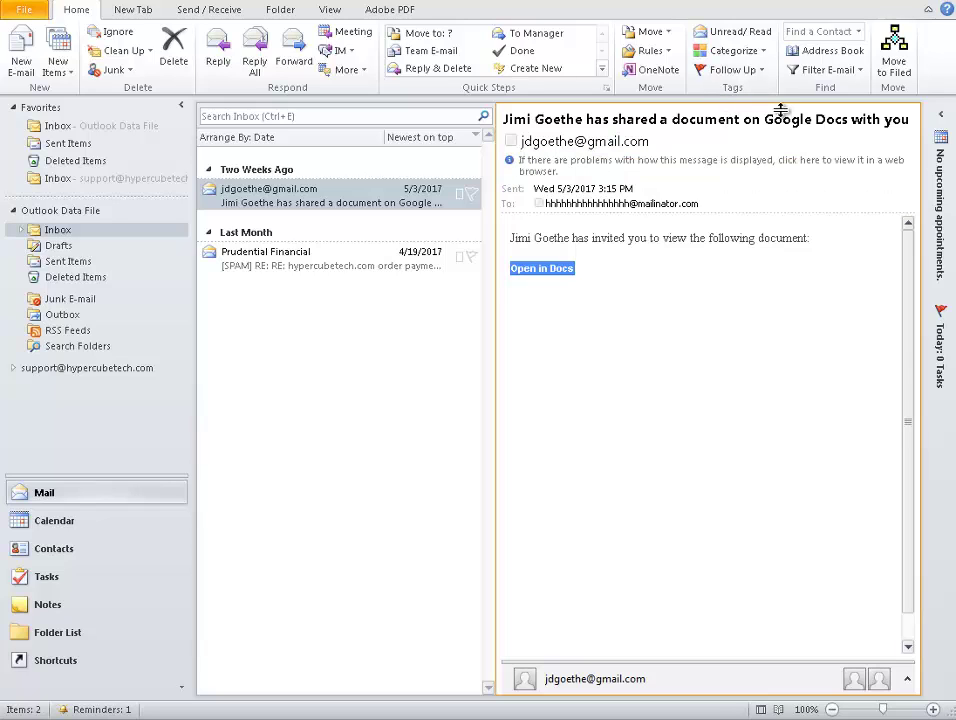
mouse_move(546, 278)
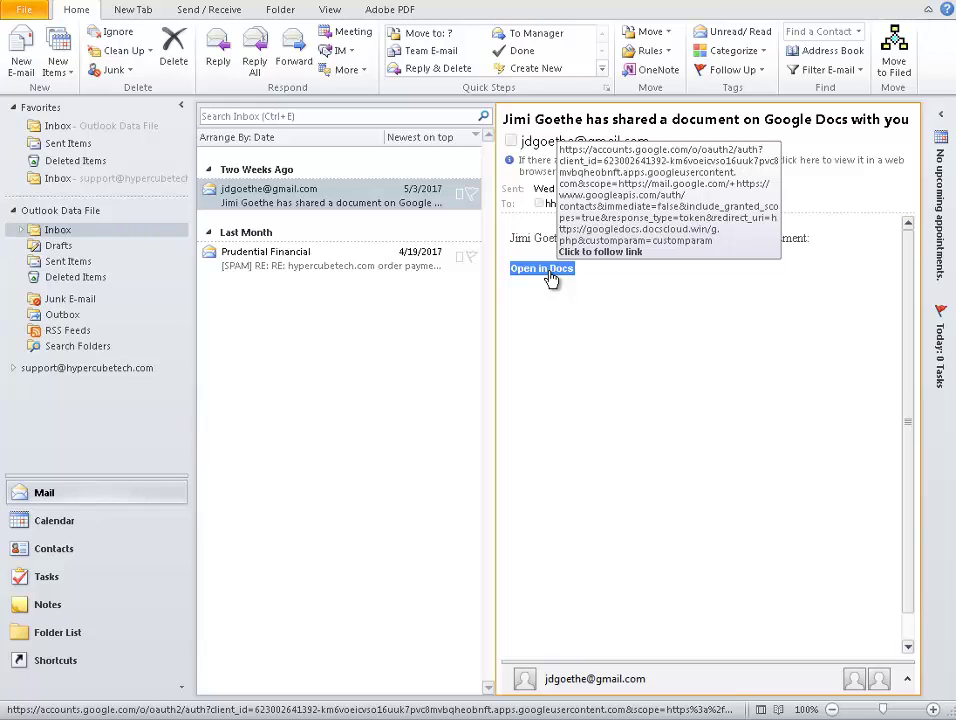
left_click(548, 276)
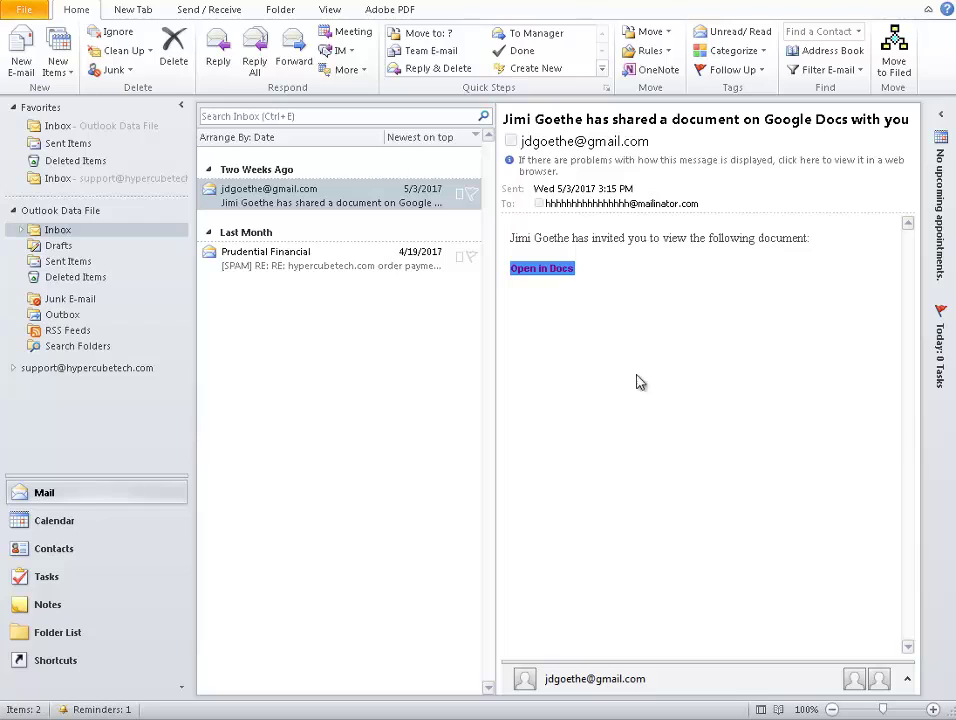
left_click(174, 48)
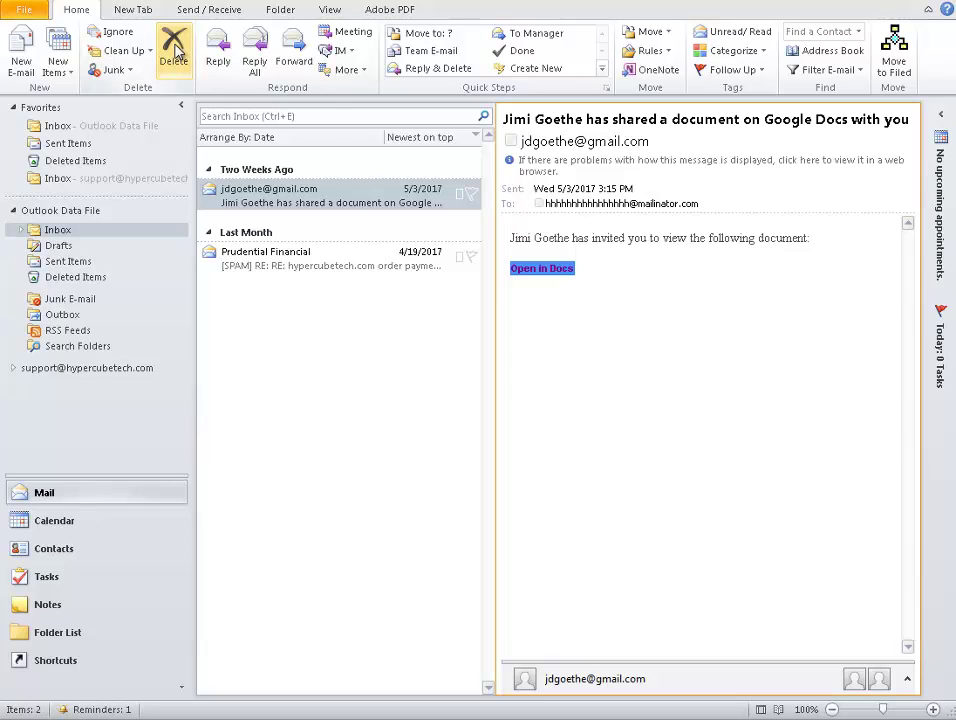
left_click(174, 50)
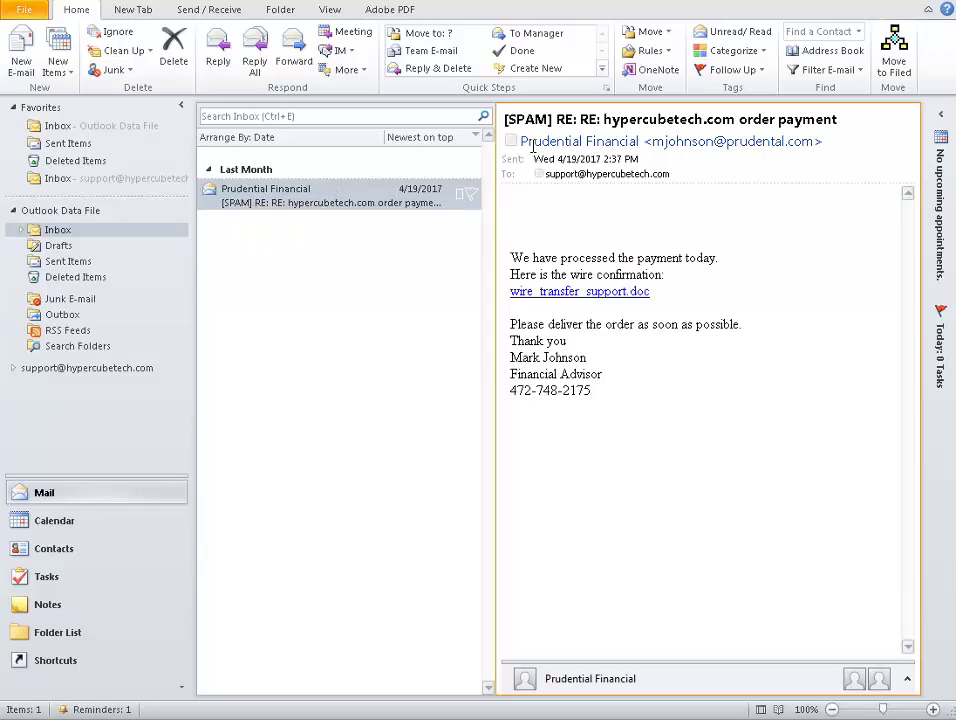
mouse_move(770, 147)
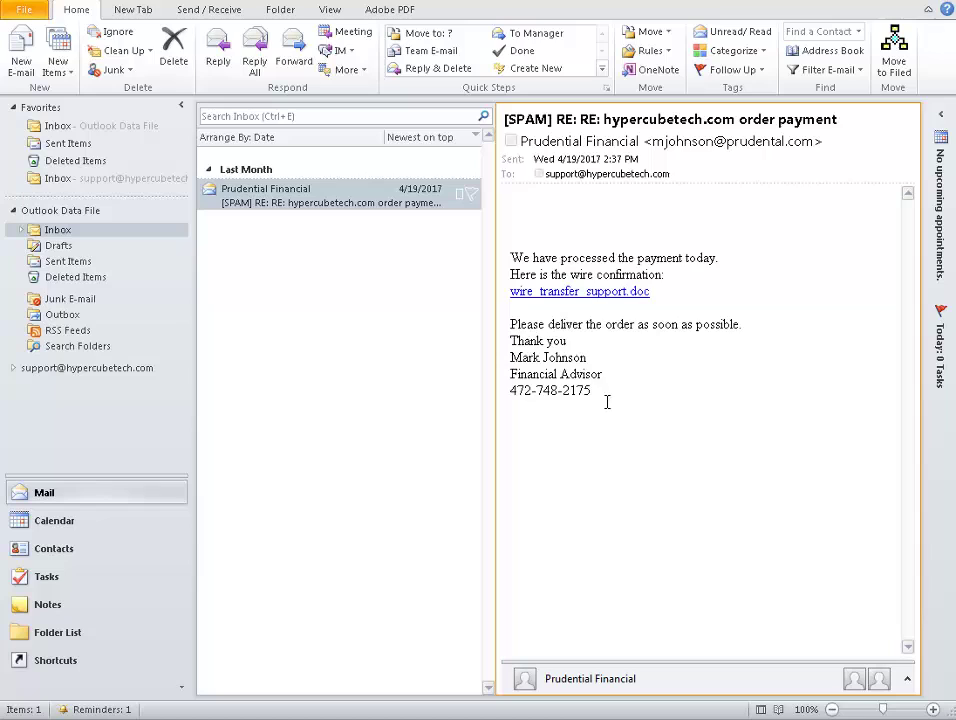
left_click_drag(600, 388, 538, 334)
left_click(649, 213)
mouse_move(592, 302)
left_click_drag(843, 143, 655, 140)
mouse_move(653, 141)
left_click(640, 259)
left_click_drag(510, 257, 601, 391)
left_click(523, 210)
left_click_drag(523, 235, 691, 419)
left_click(687, 412)
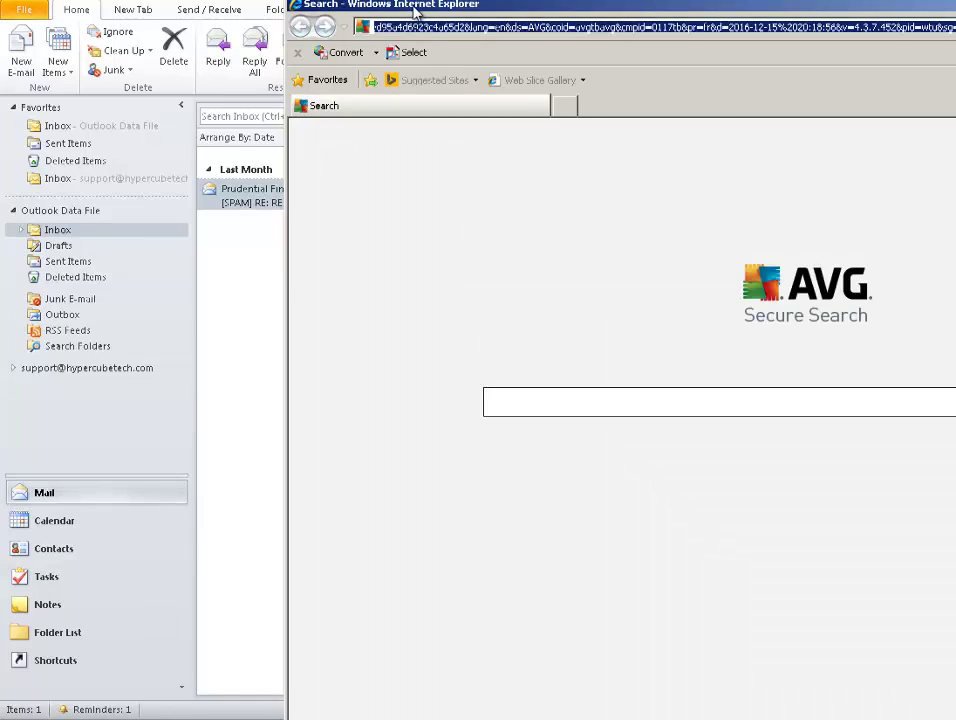
type("paypal.com")
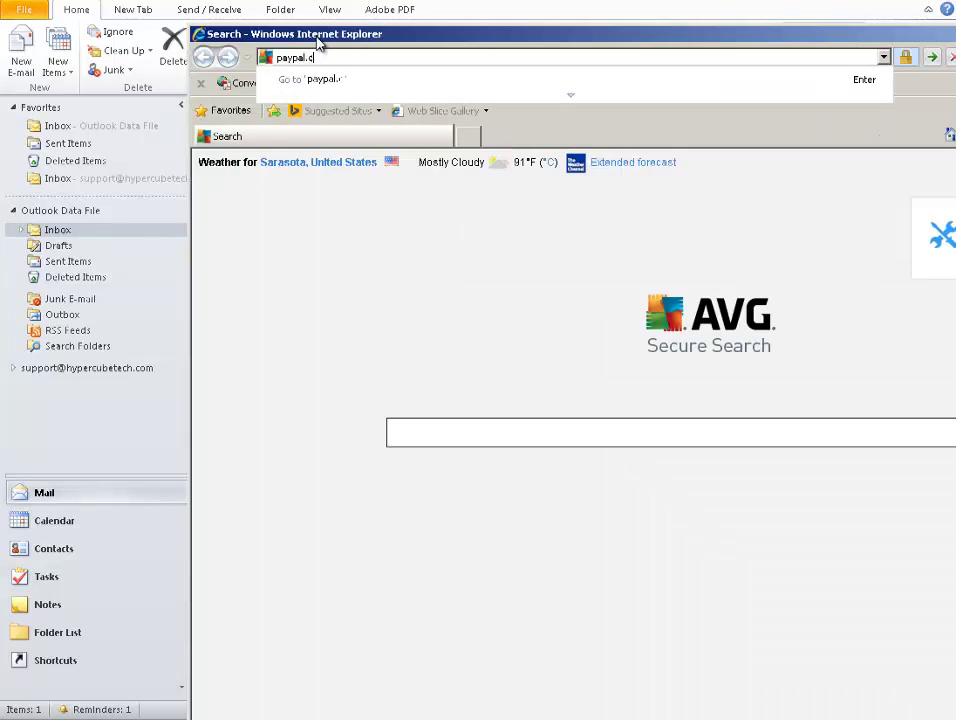
key("Return")
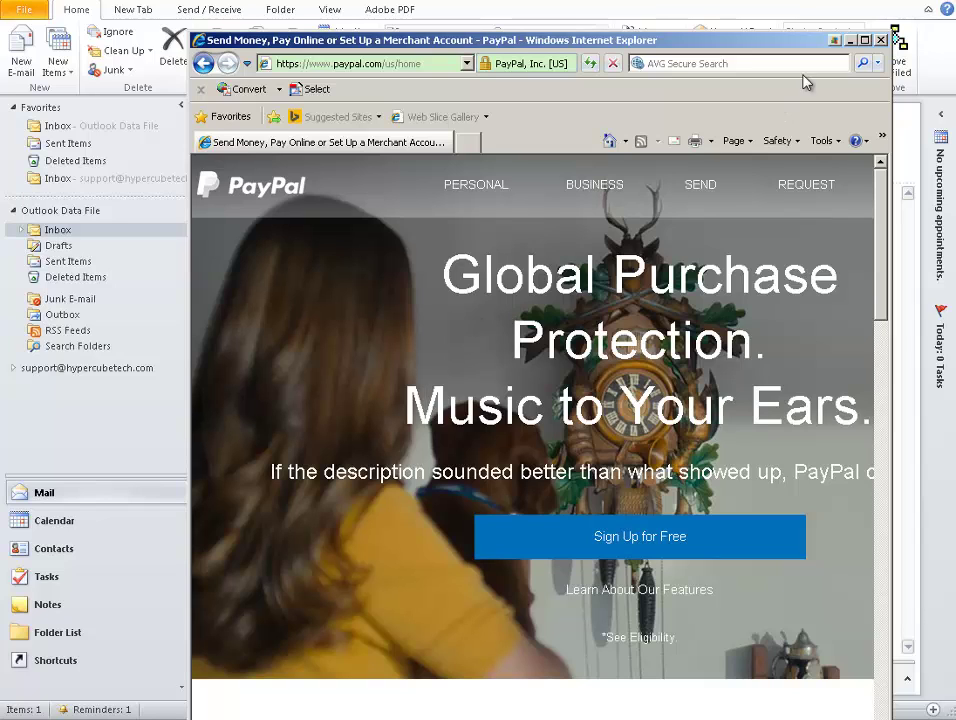
left_click(880, 40)
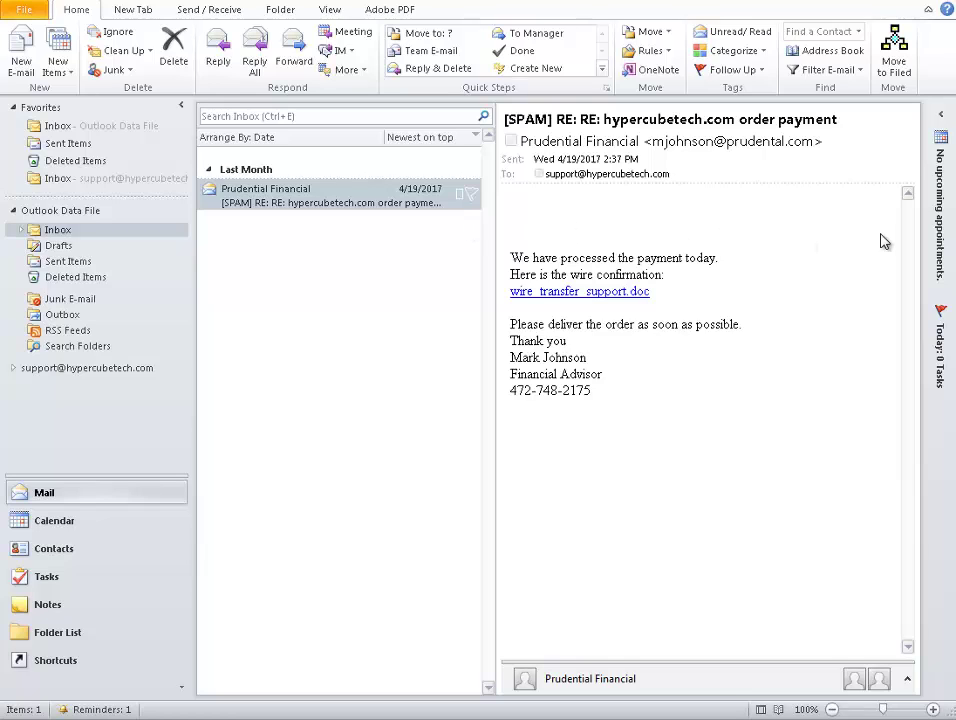
left_click_drag(619, 226, 698, 388)
left_click(698, 390)
left_click_drag(640, 235, 668, 427)
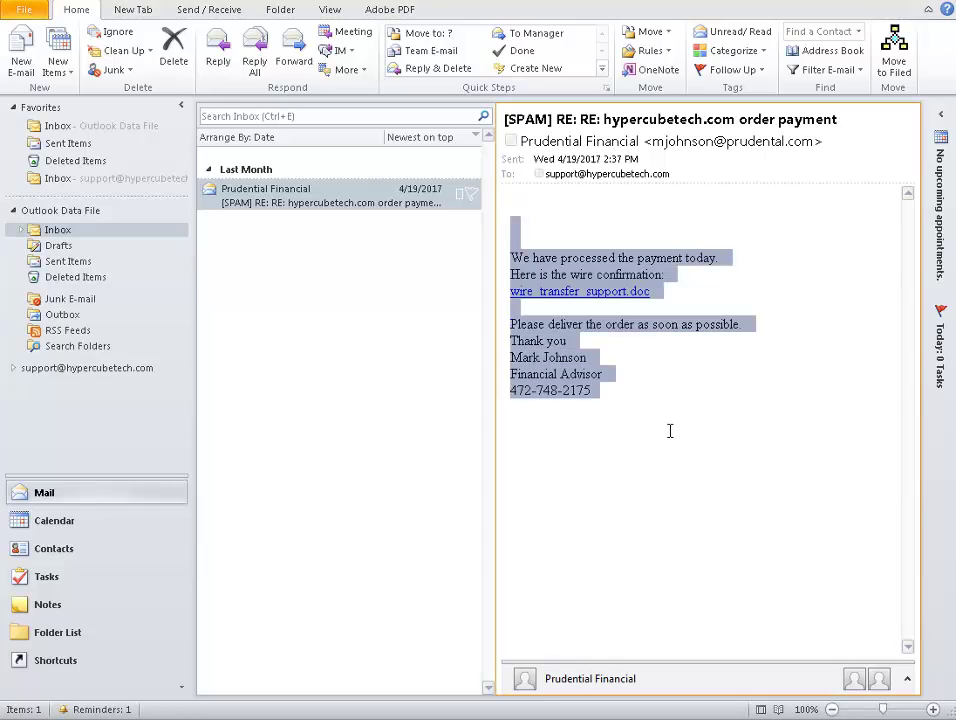
left_click(670, 431)
left_click_drag(563, 226, 626, 437)
left_click(627, 432)
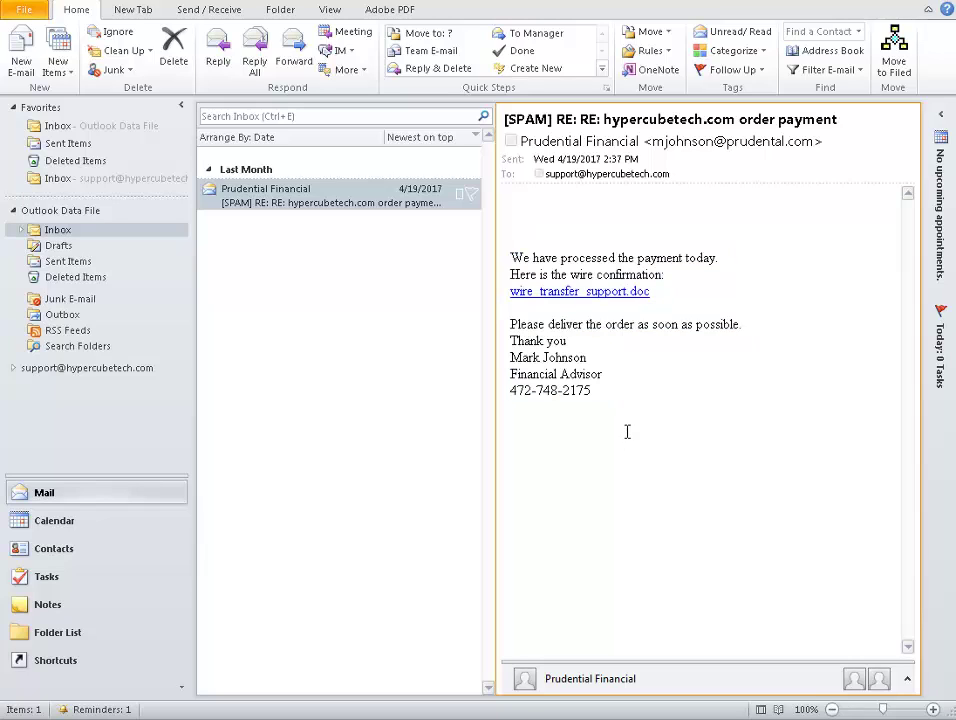